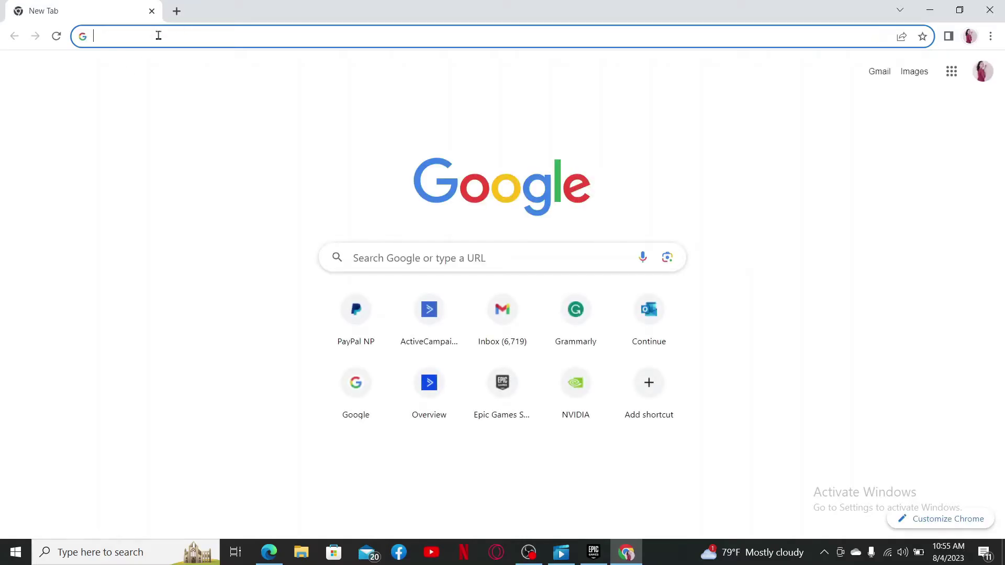
pyautogui.write('ep')
# - Load epicgames.com from the 'ep' address-bar entry, then minimise Chrome to the desktop
pyautogui.press('Return')
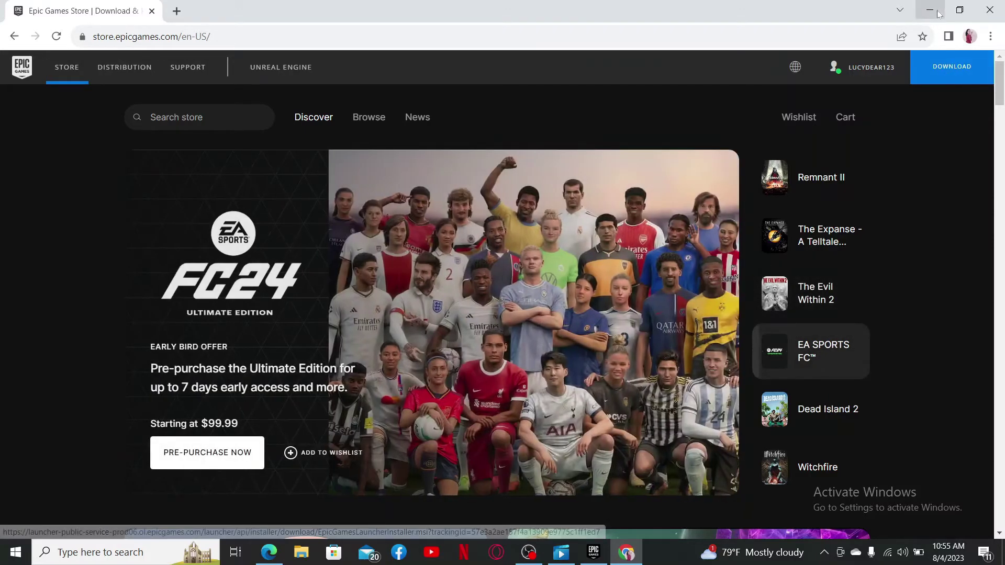
pyautogui.click(930, 10)
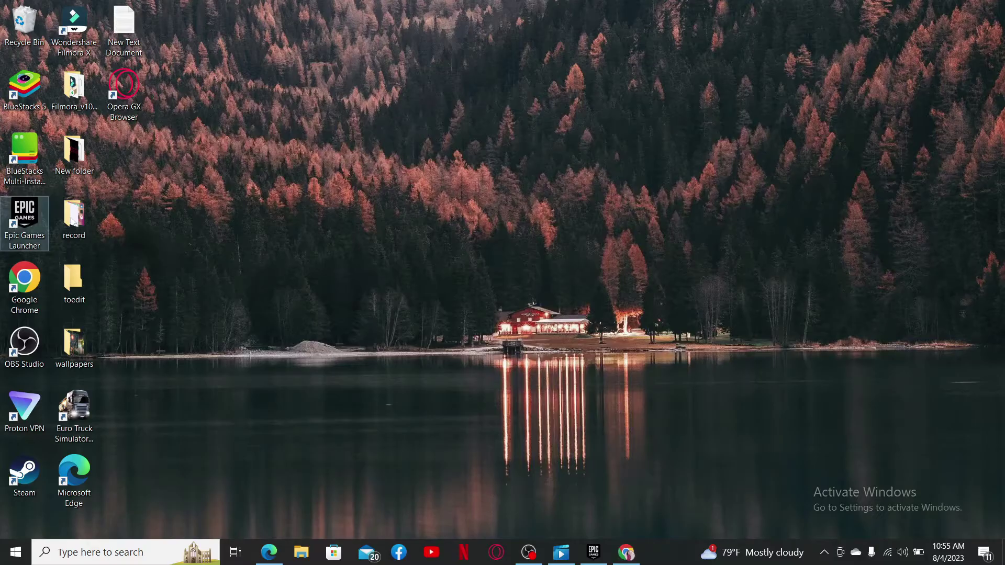
# - Bring up the Epic Games Launcher Store page and search it for 'fortnite'
pyautogui.click(592, 552)
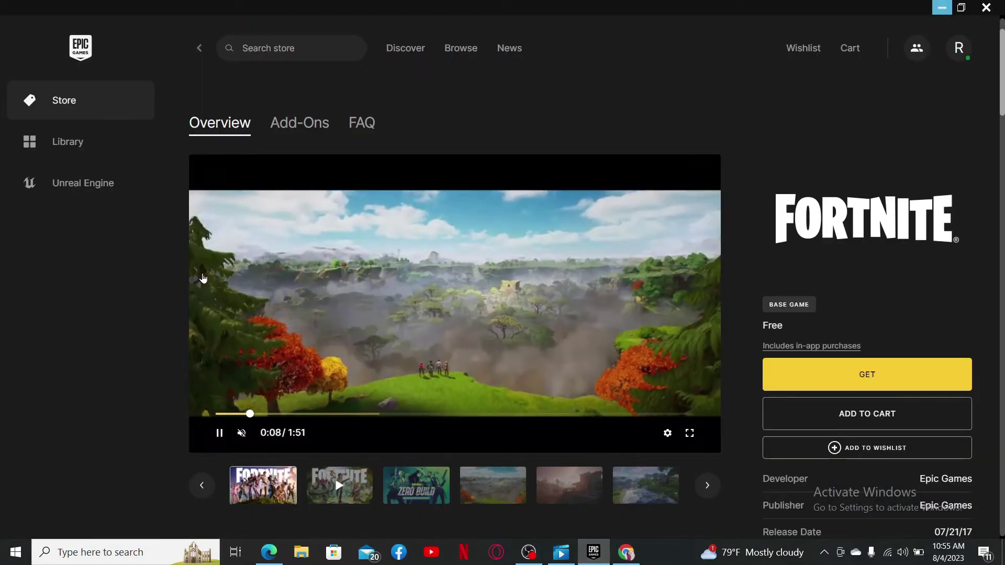
pyautogui.click(53, 98)
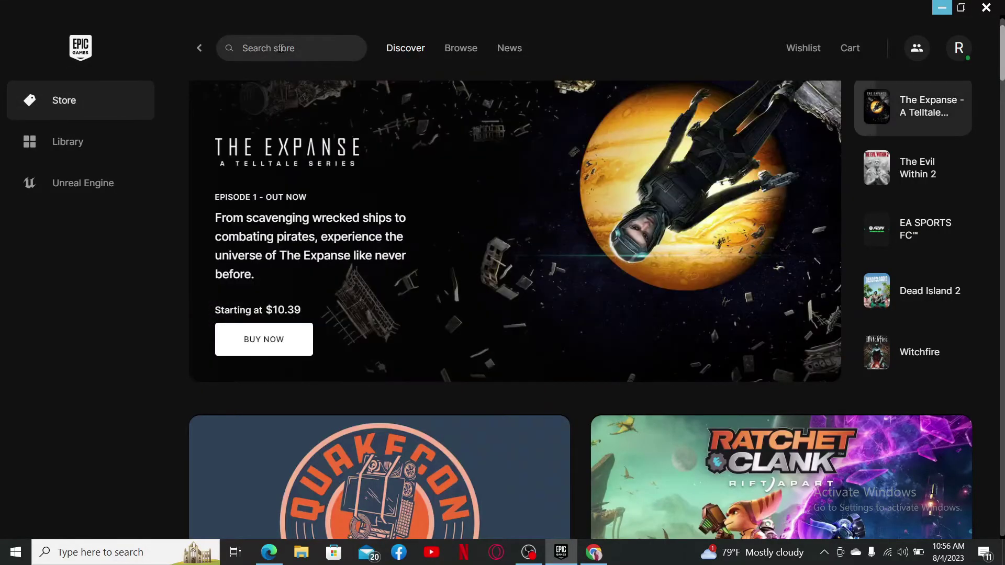
pyautogui.click(283, 48)
pyautogui.write('fortnite')
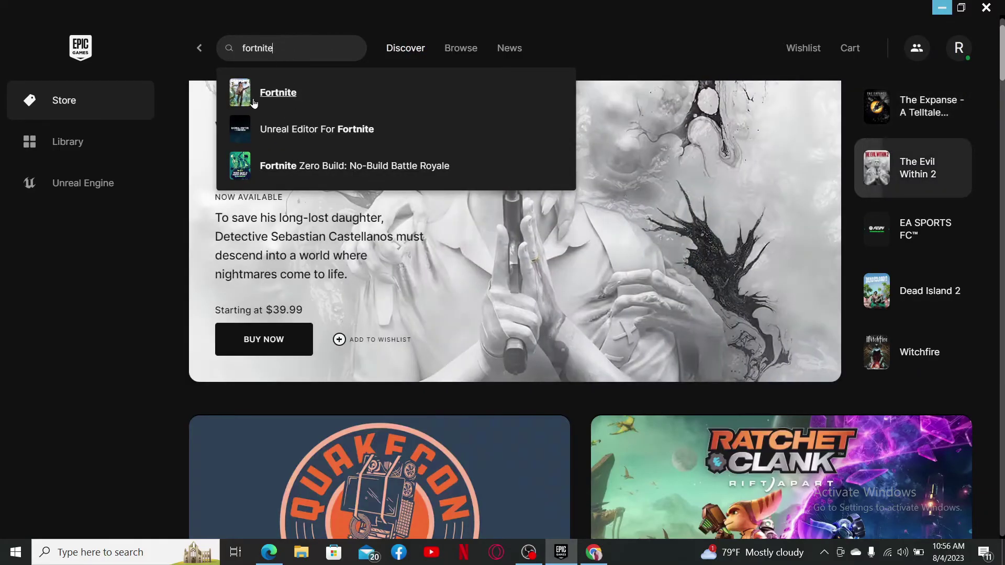
# - Open the Fortnite store page, get it free, and place the order
pyautogui.click(279, 99)
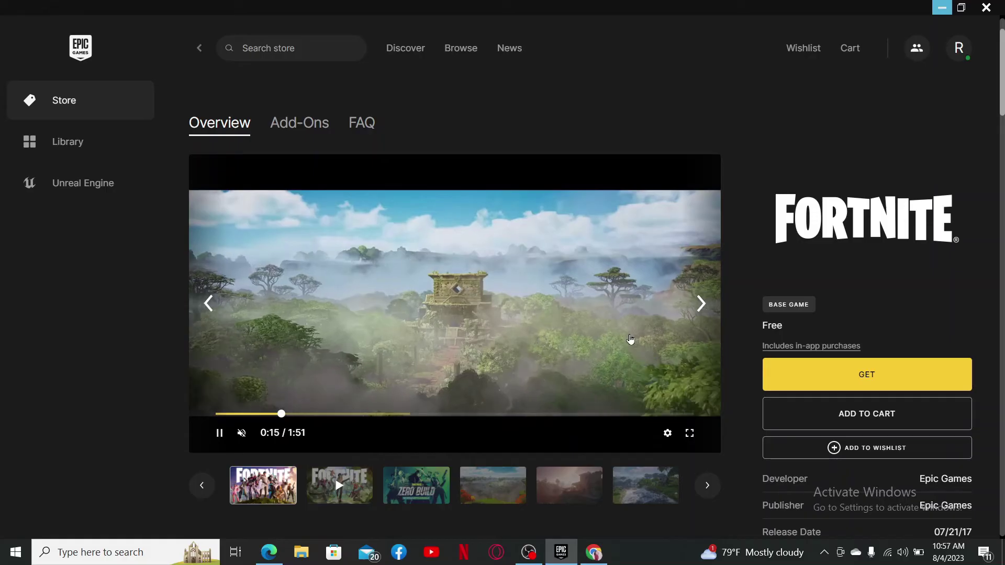
pyautogui.click(864, 375)
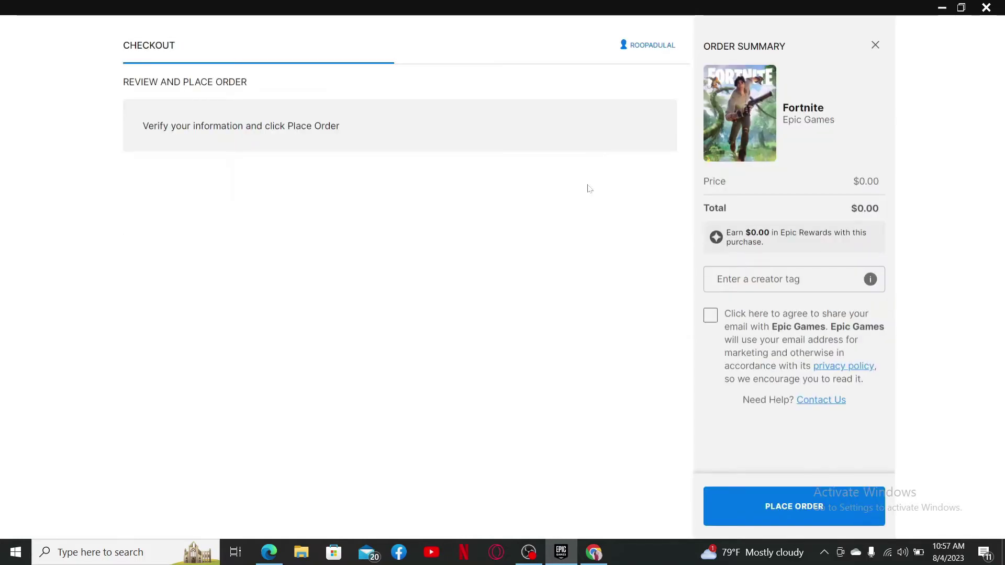
pyautogui.click(792, 517)
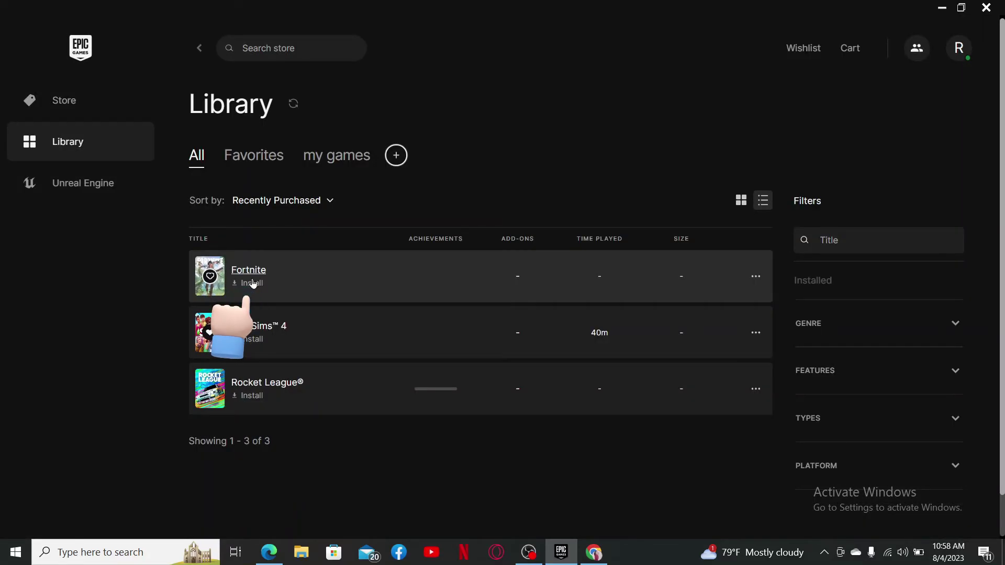
# - Start installing Fortnite from the Library to bring up Choose Install Location
pyautogui.click(251, 283)
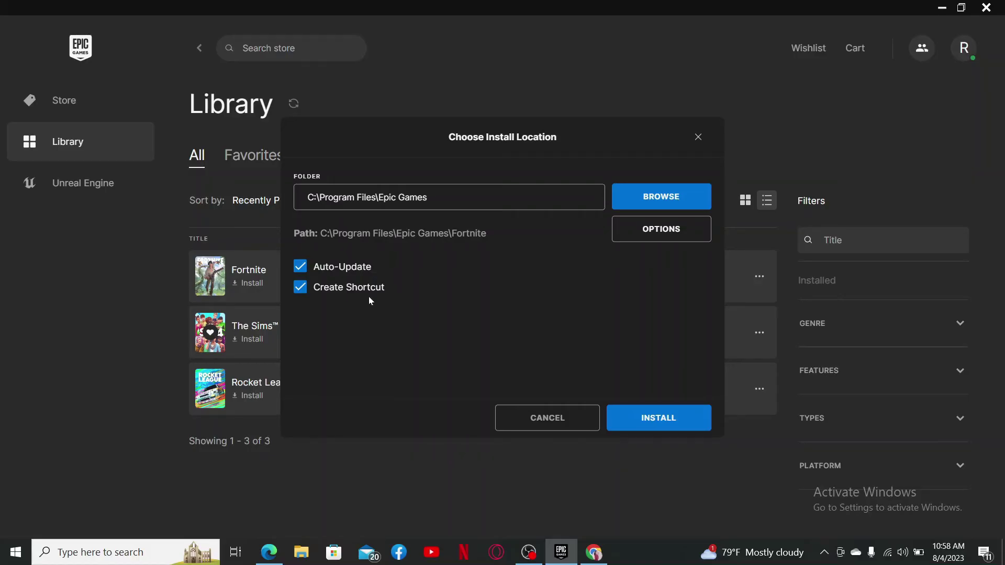
# - Turn off Auto-Update for Fortnite in the Choose Install Location dialog
pyautogui.click(300, 270)
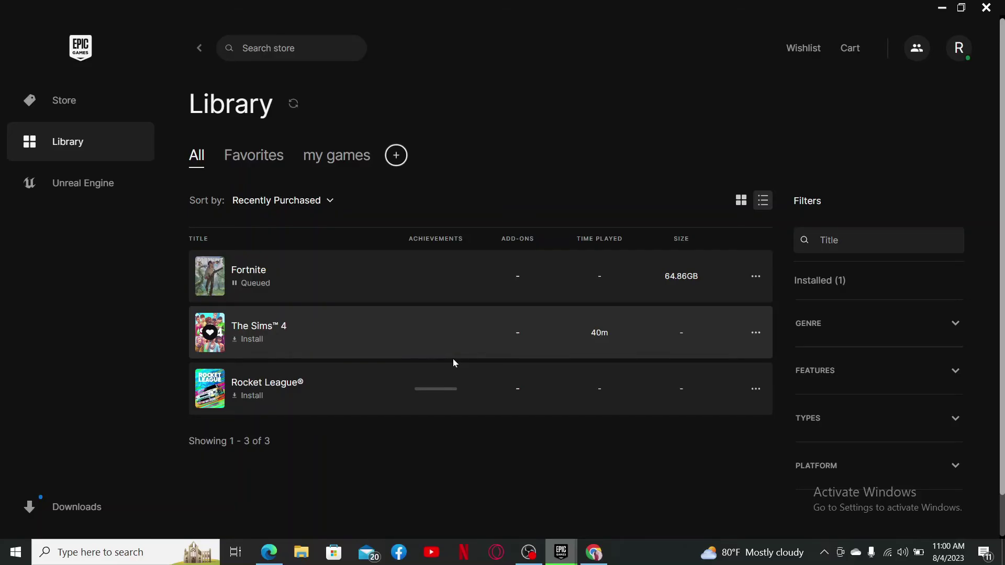
# - Show the Downloads panel with Fortnite installing at 1%, 224MB of 29.0GB
pyautogui.click(77, 510)
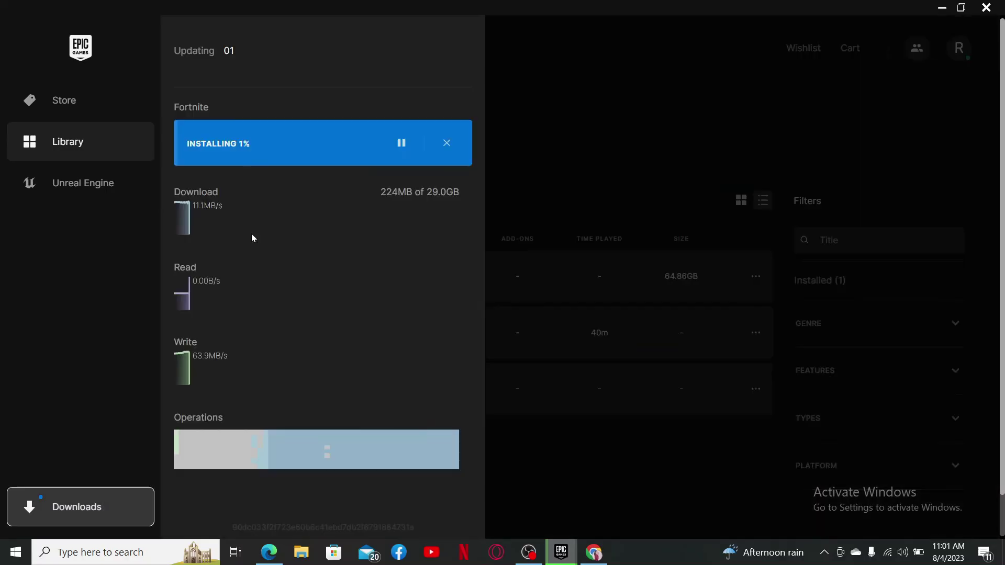